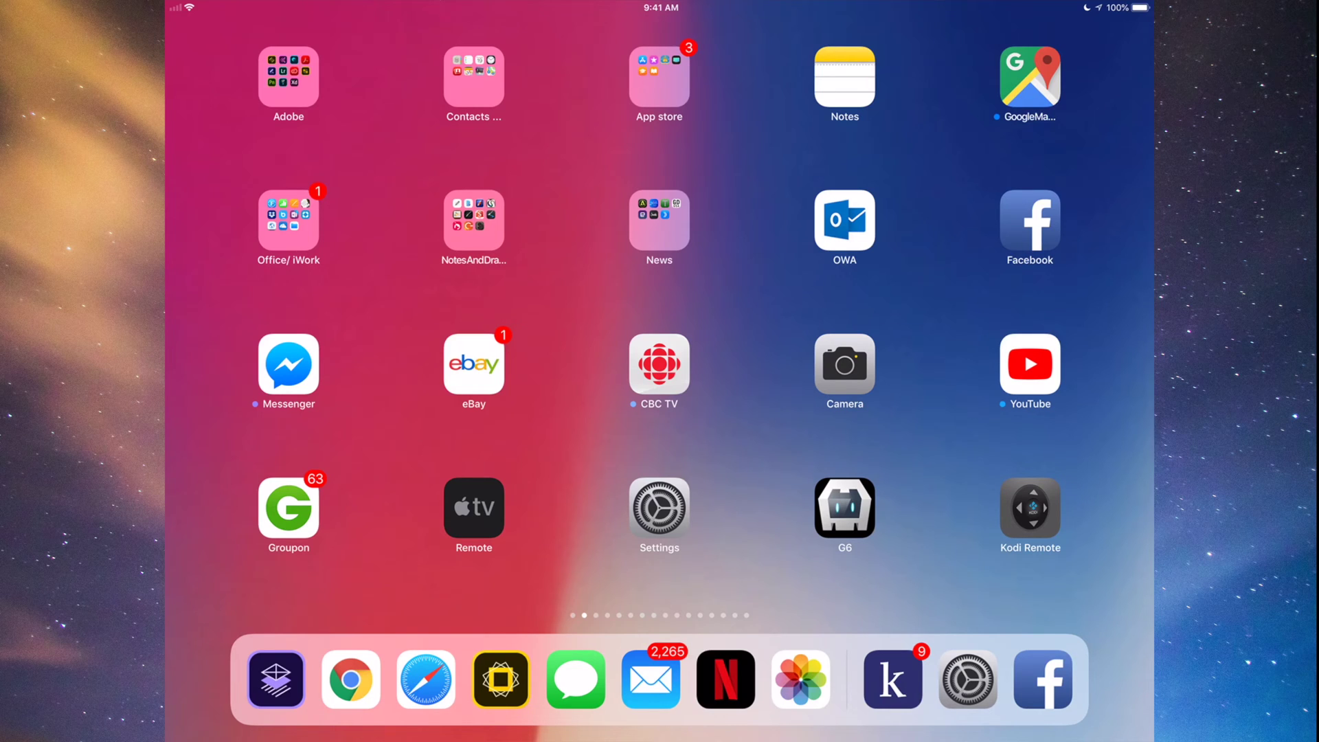
Step: Launch Settings on its General page and scroll the sidebar toward iTunes & App Store and Mail
left_click(659, 508)
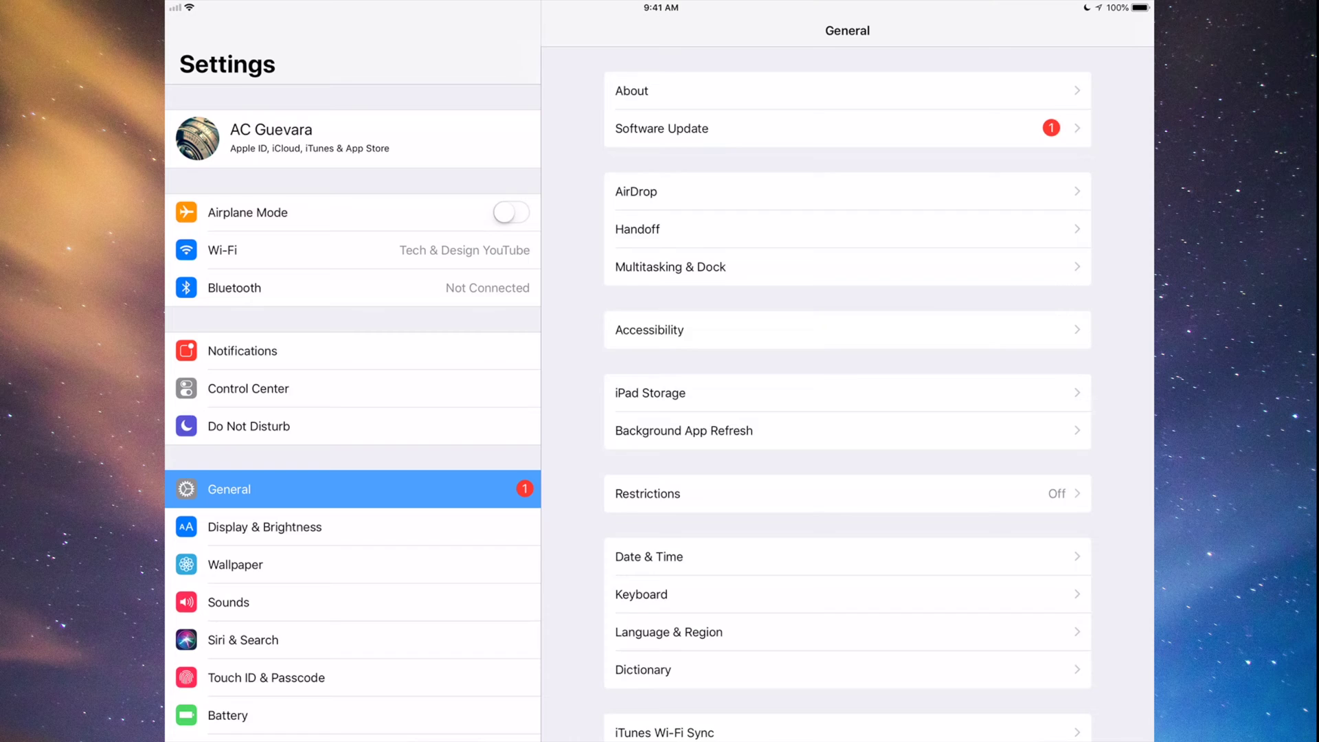
scroll(353, 412, "down", 5)
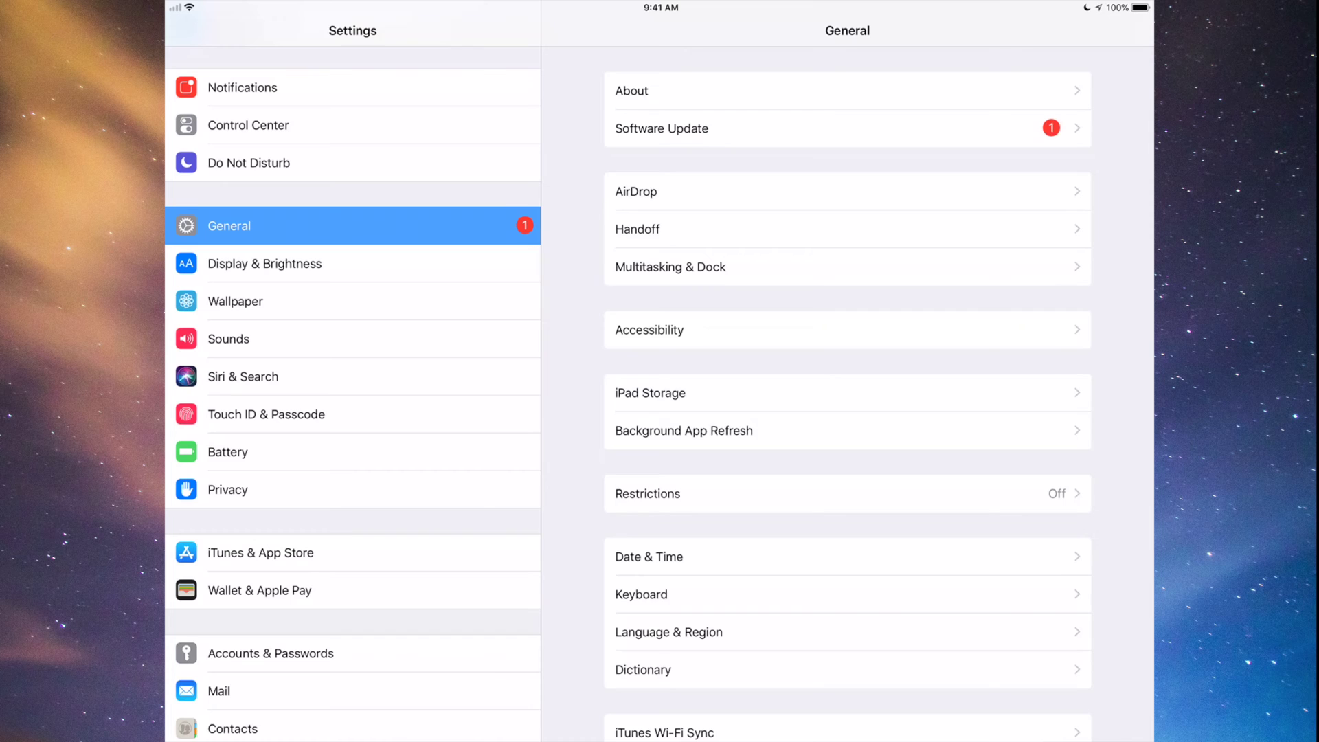
Step: Go to Software Update and wait until iOS 11.4.1 shows as downloaded
left_click(662, 129)
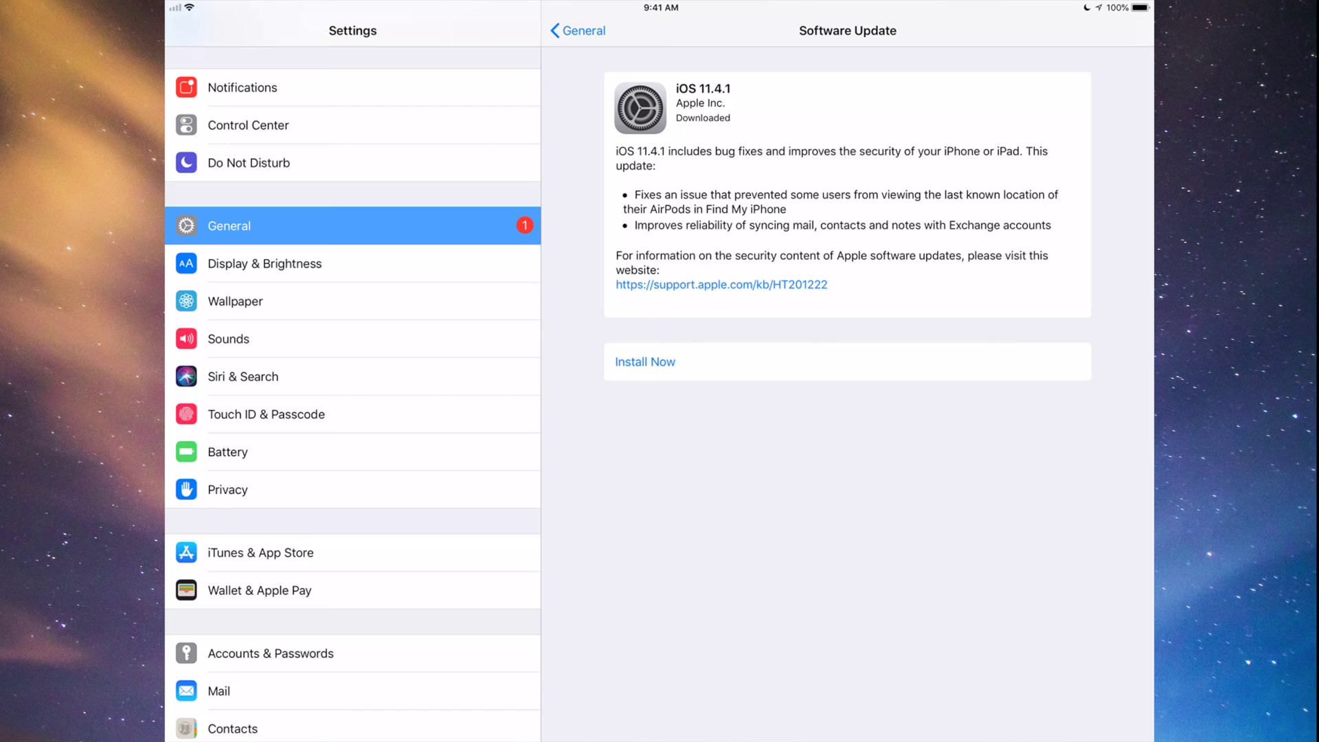
Step: Choose Install Now for iOS 11.4.1 and wait for it to start verifying
left_click(645, 362)
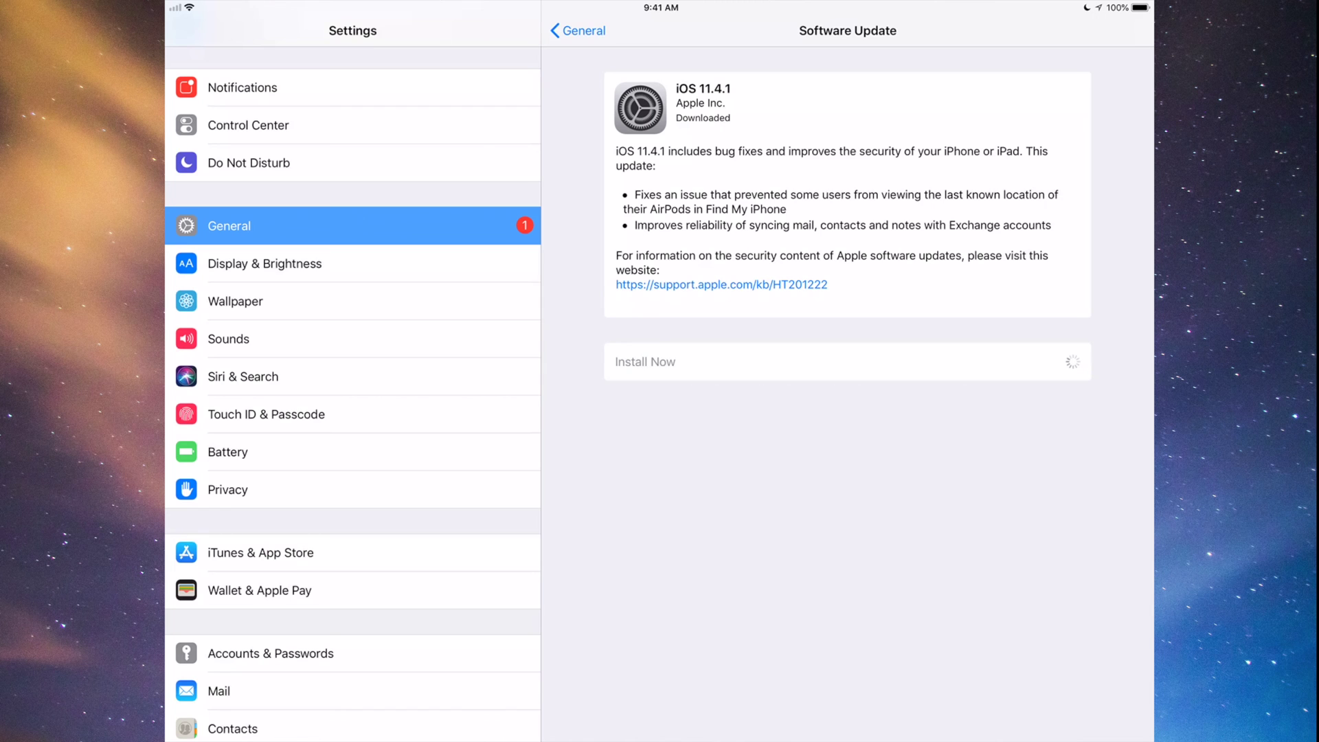